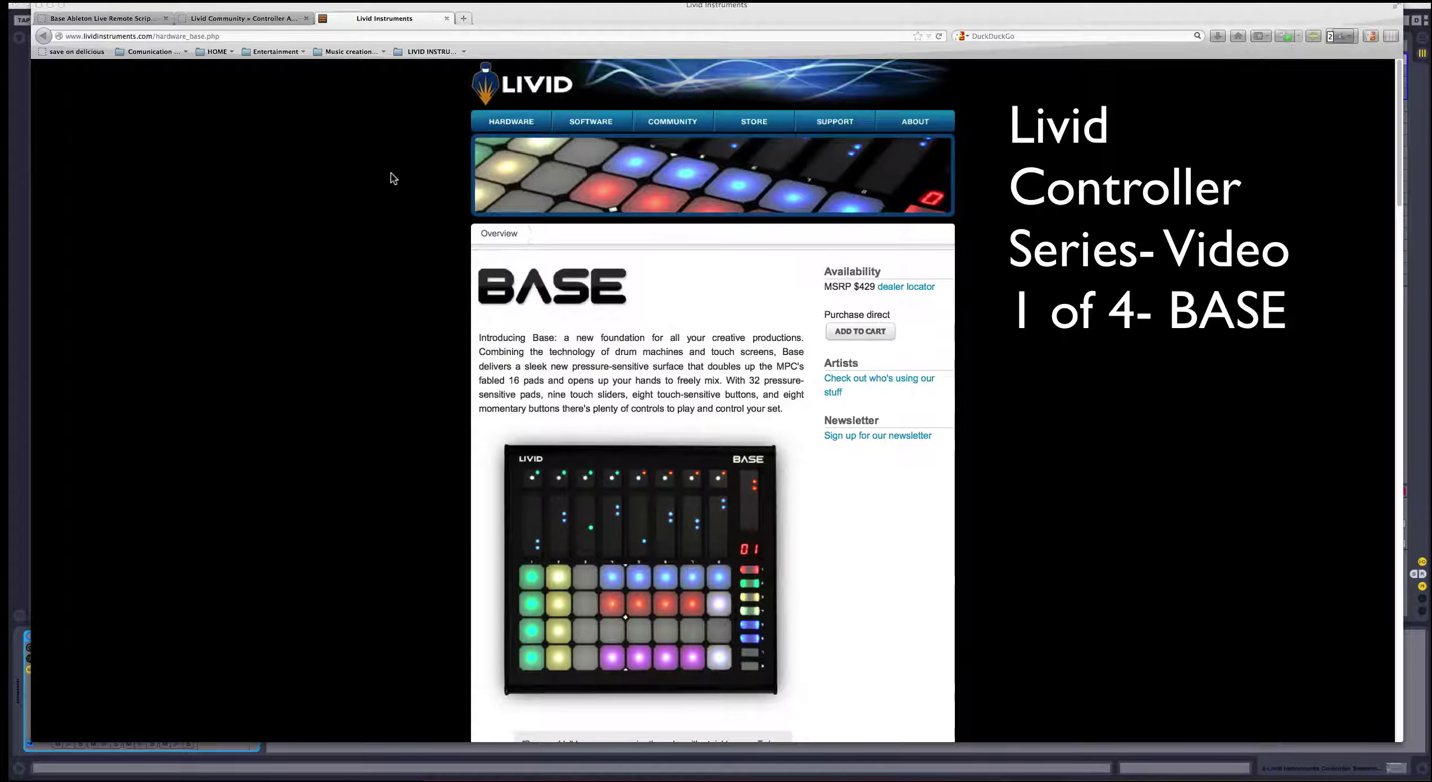
Navigate to the Base Ableton Live Remote Script wiki page and read down to Device Mode (button 3)
click(244, 18)
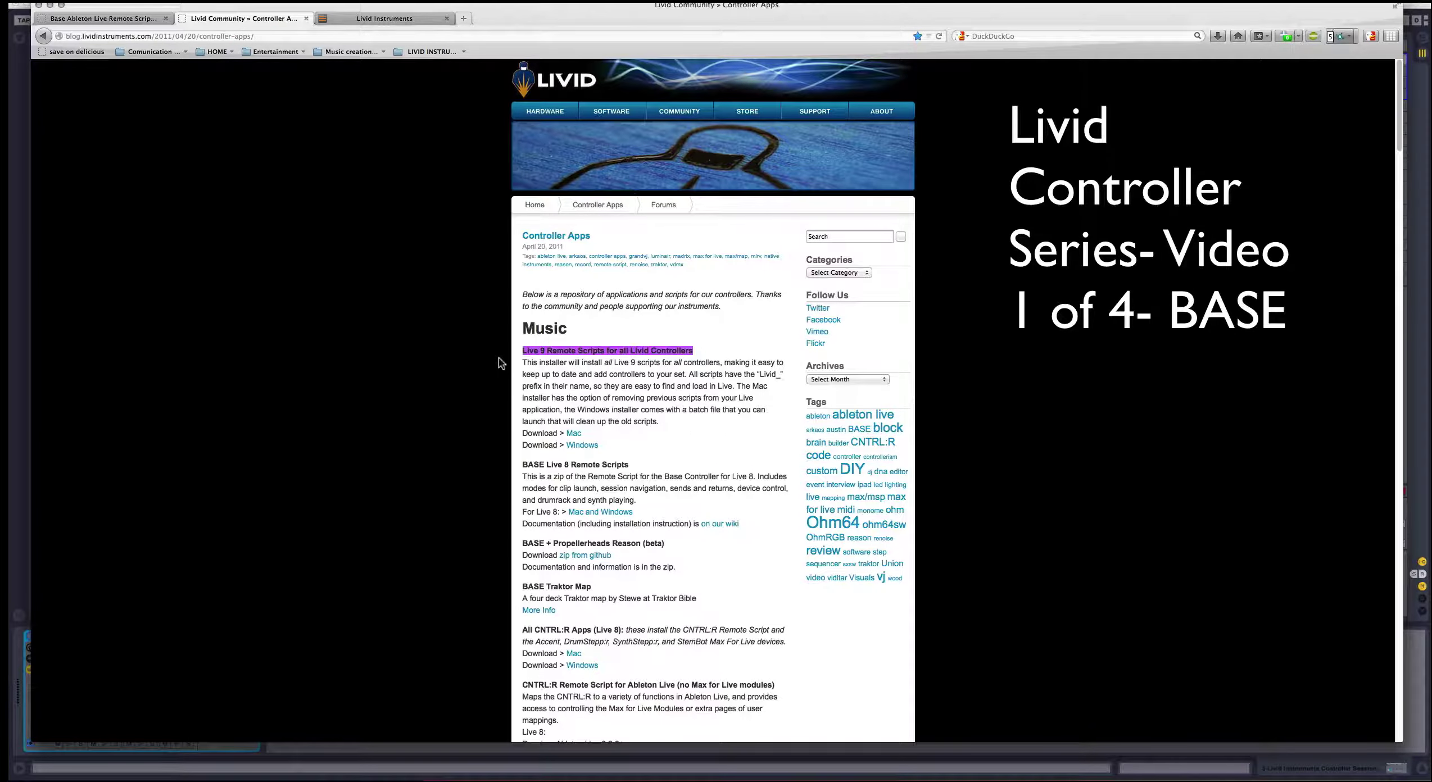
click(137, 19)
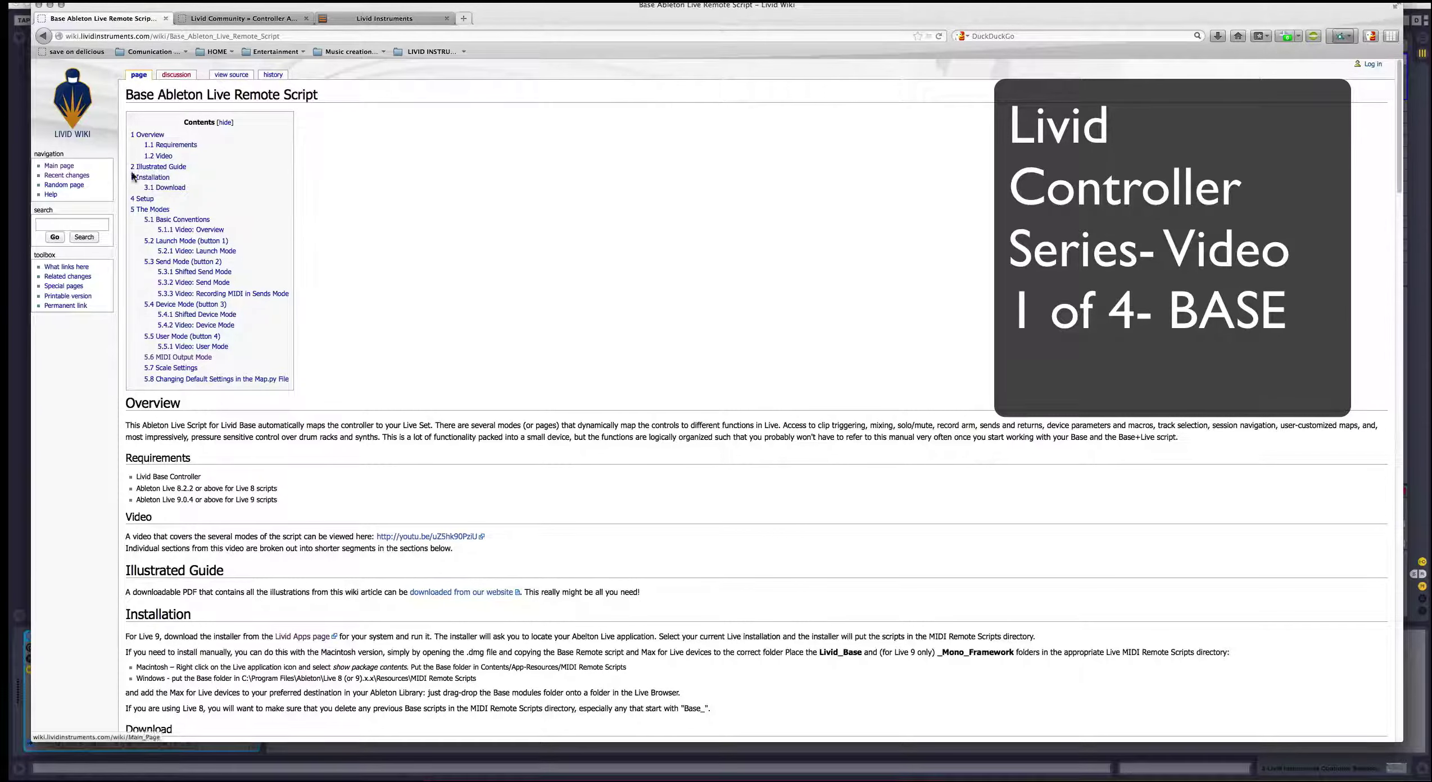
drag(332, 97, 123, 95)
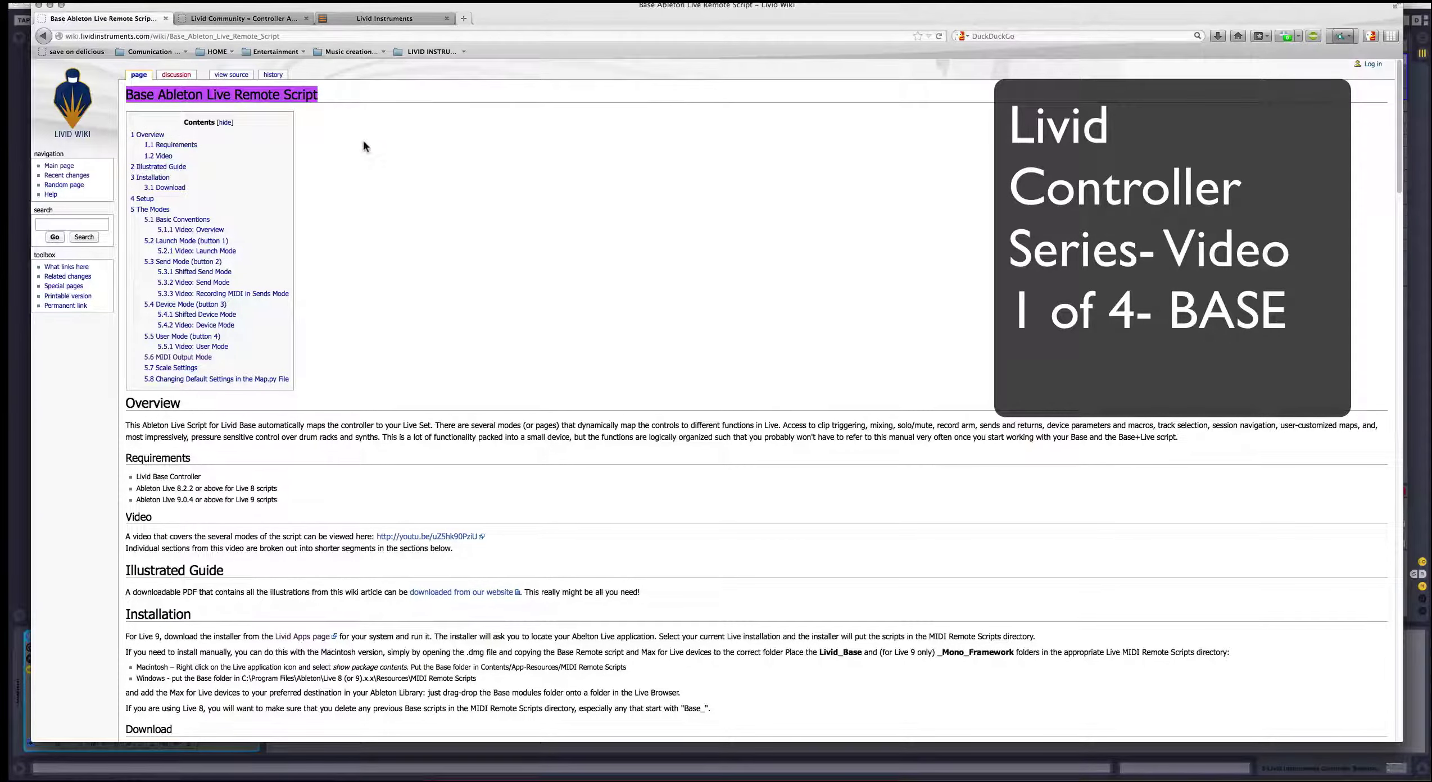
scroll(362, 137, down, 10)
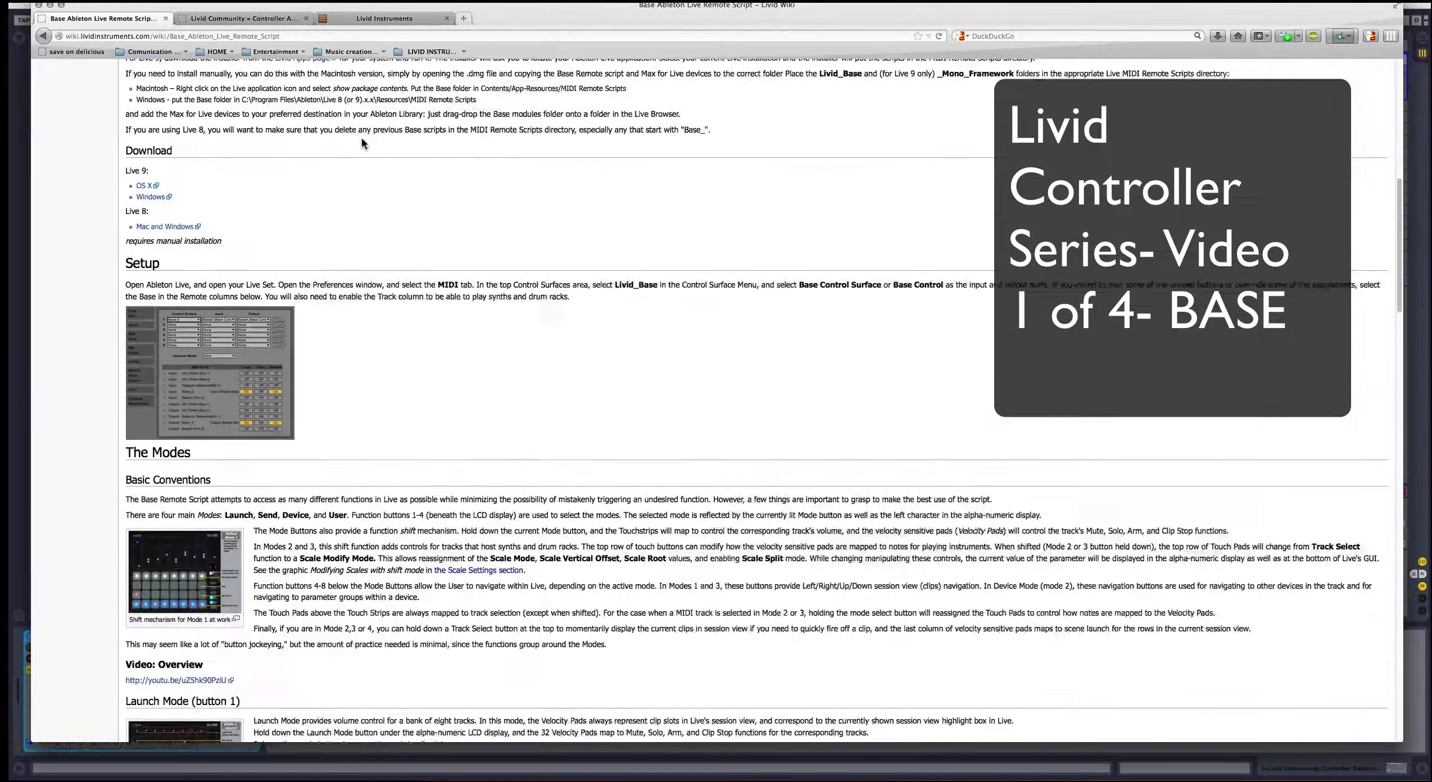
scroll(362, 137, down, 4)
scroll(361, 137, down, 3)
scroll(360, 138, down, 3)
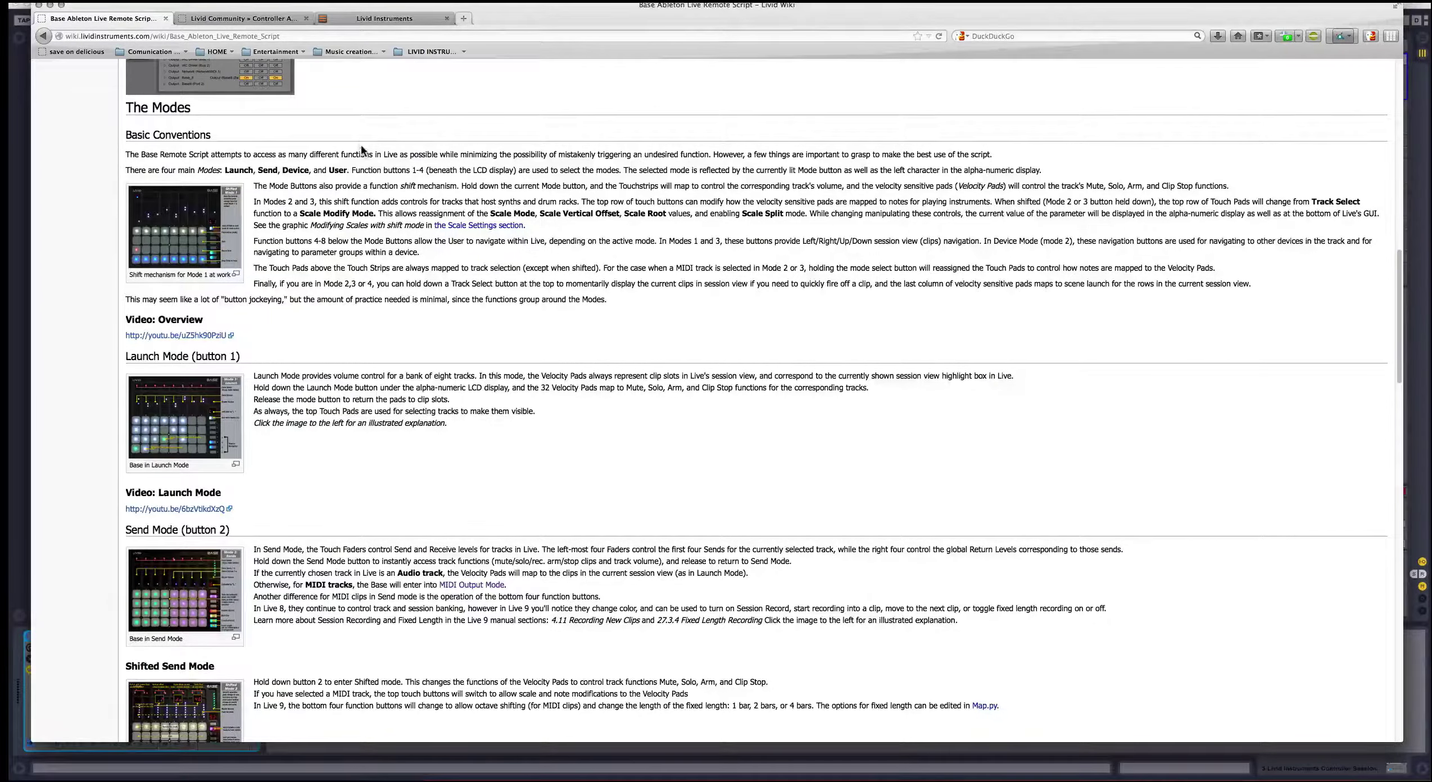
scroll(361, 145, down, 3)
scroll(361, 146, down, 3)
scroll(361, 147, down, 3)
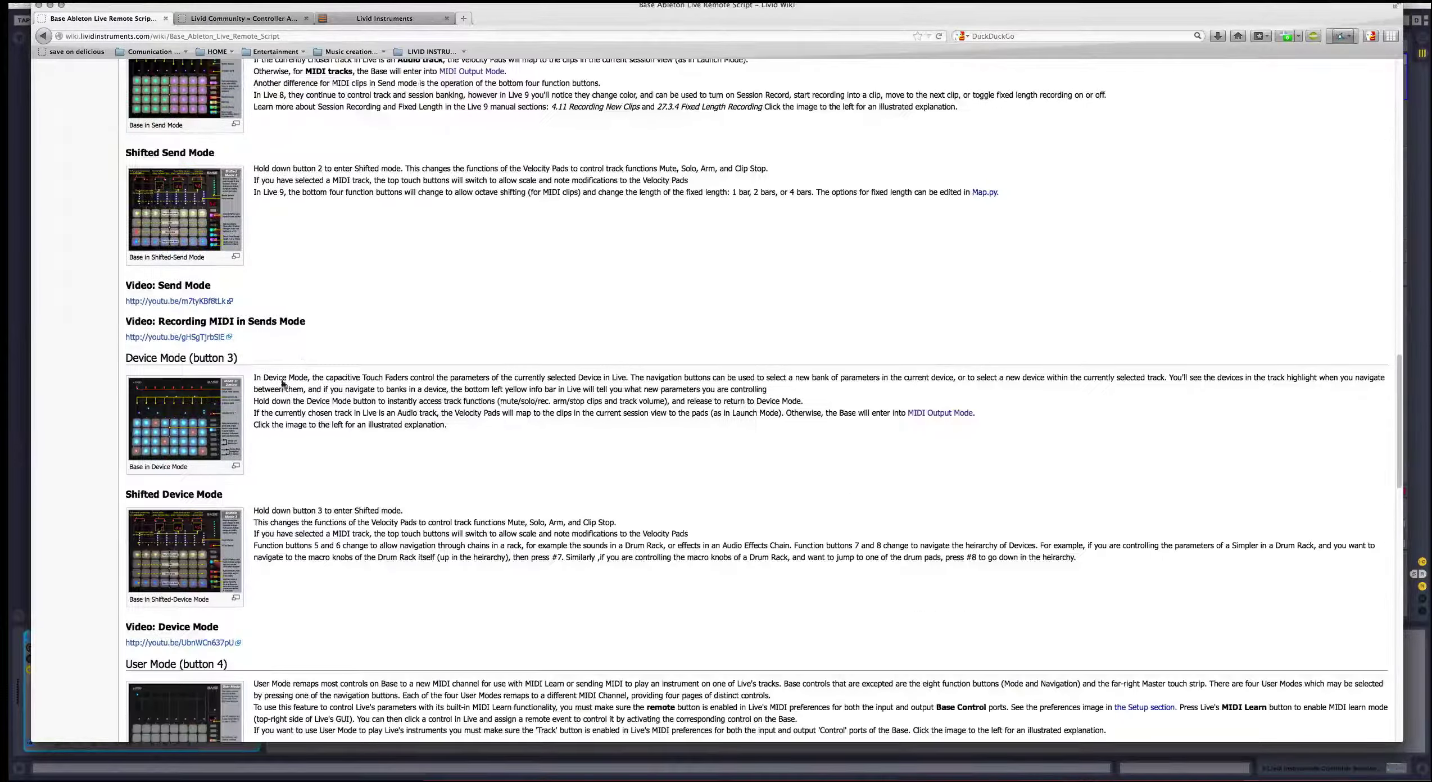
drag(240, 358, 115, 355)
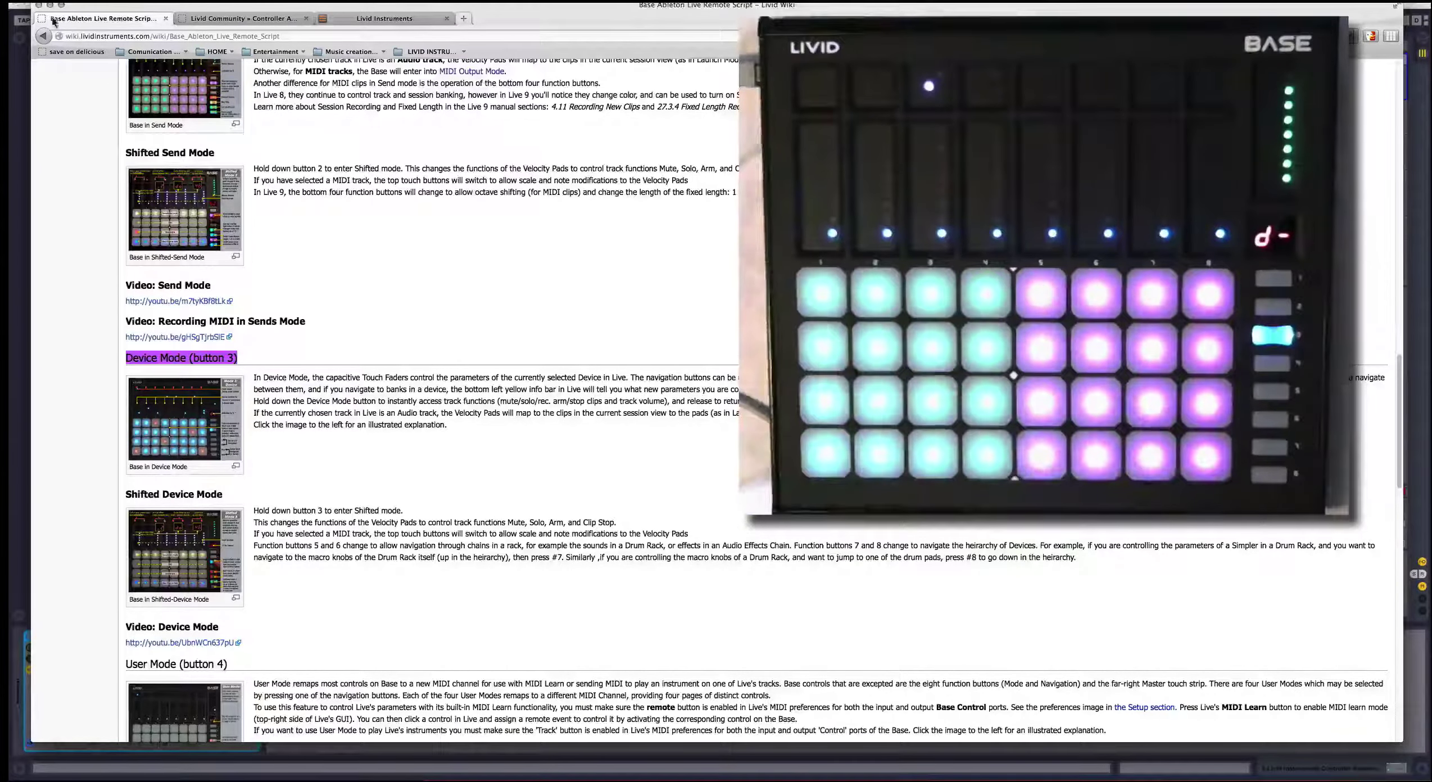
Bring Live forward, show drum rack pads by note and select the RICE JAR pad's Simpler
key(alt+Tab)
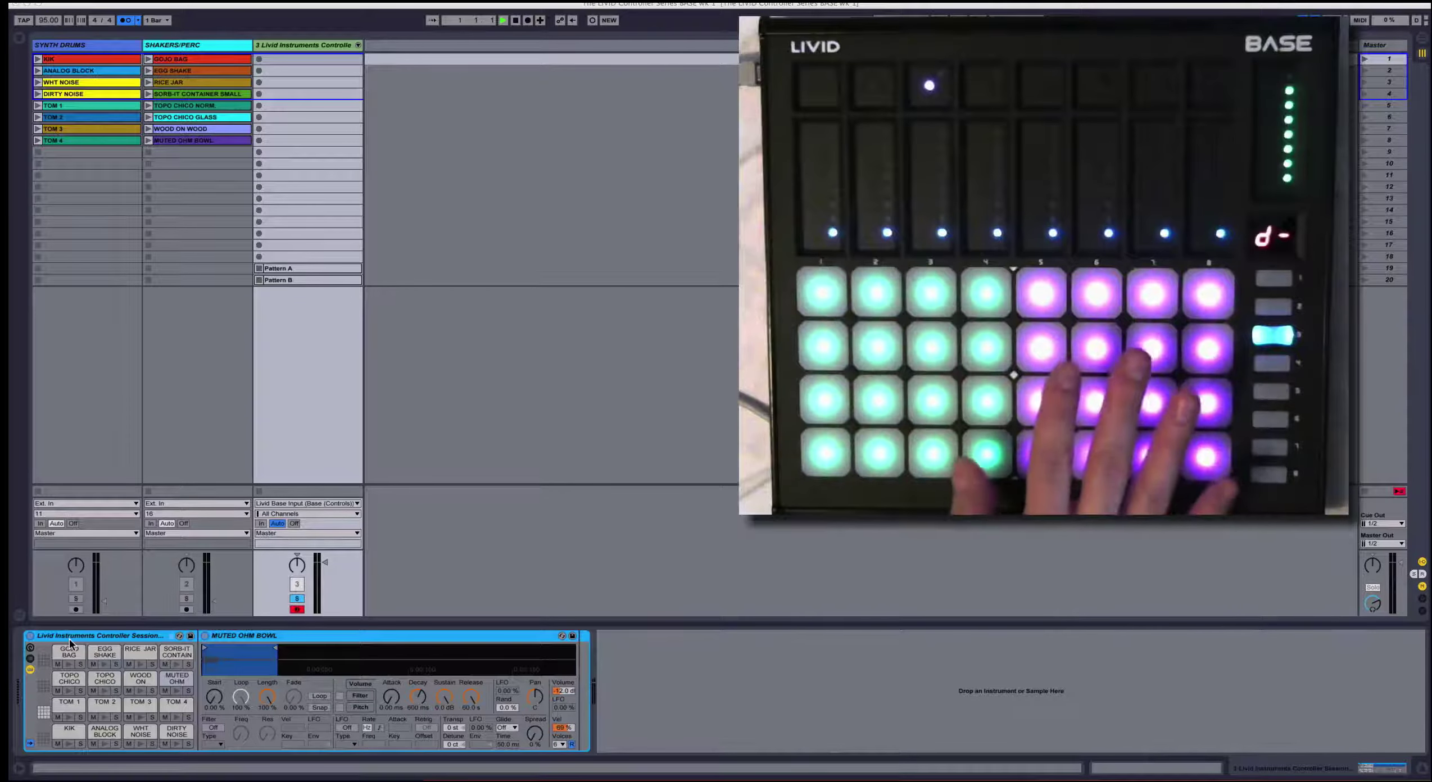
click(42, 702)
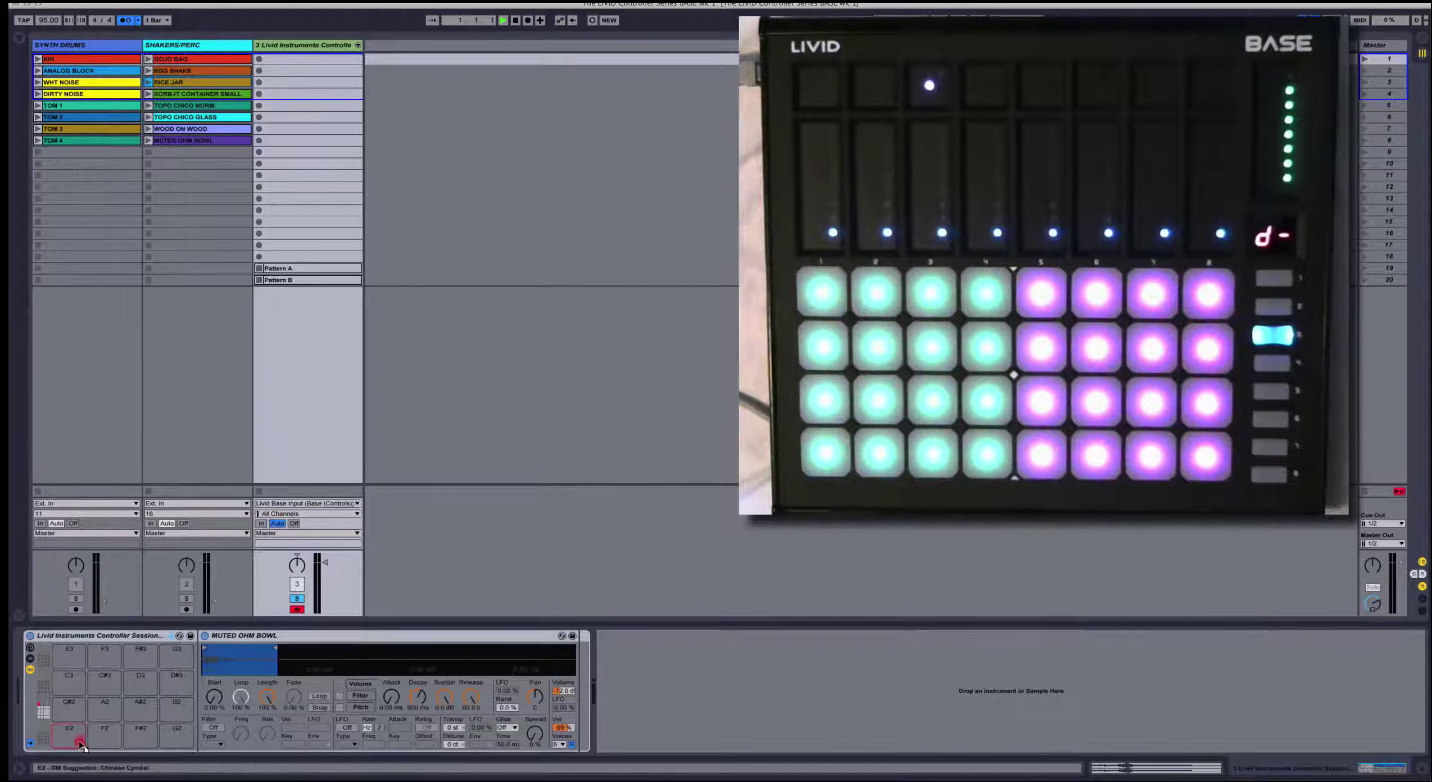
click(78, 719)
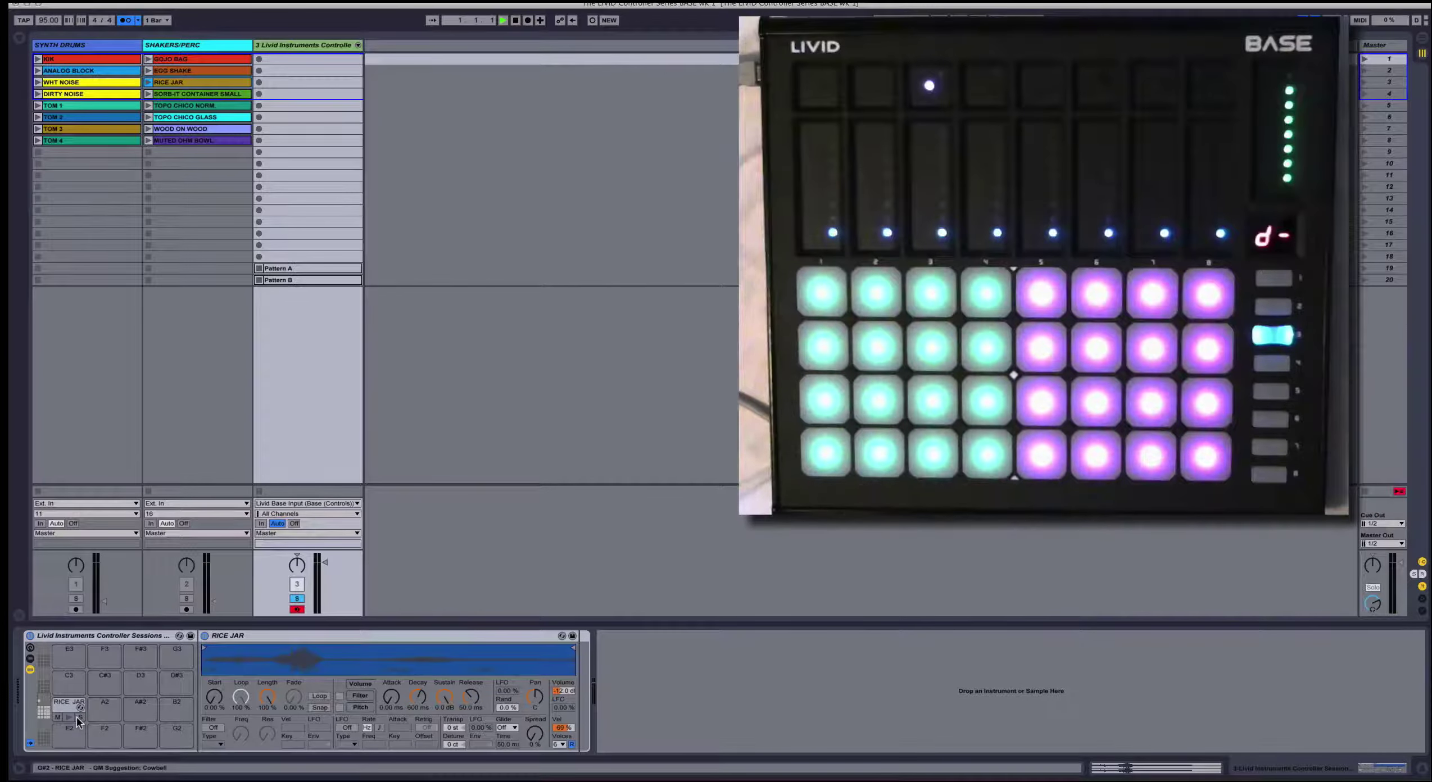
Select the RICE JAR Simpler so the Base touch faders control its parameters
click(255, 635)
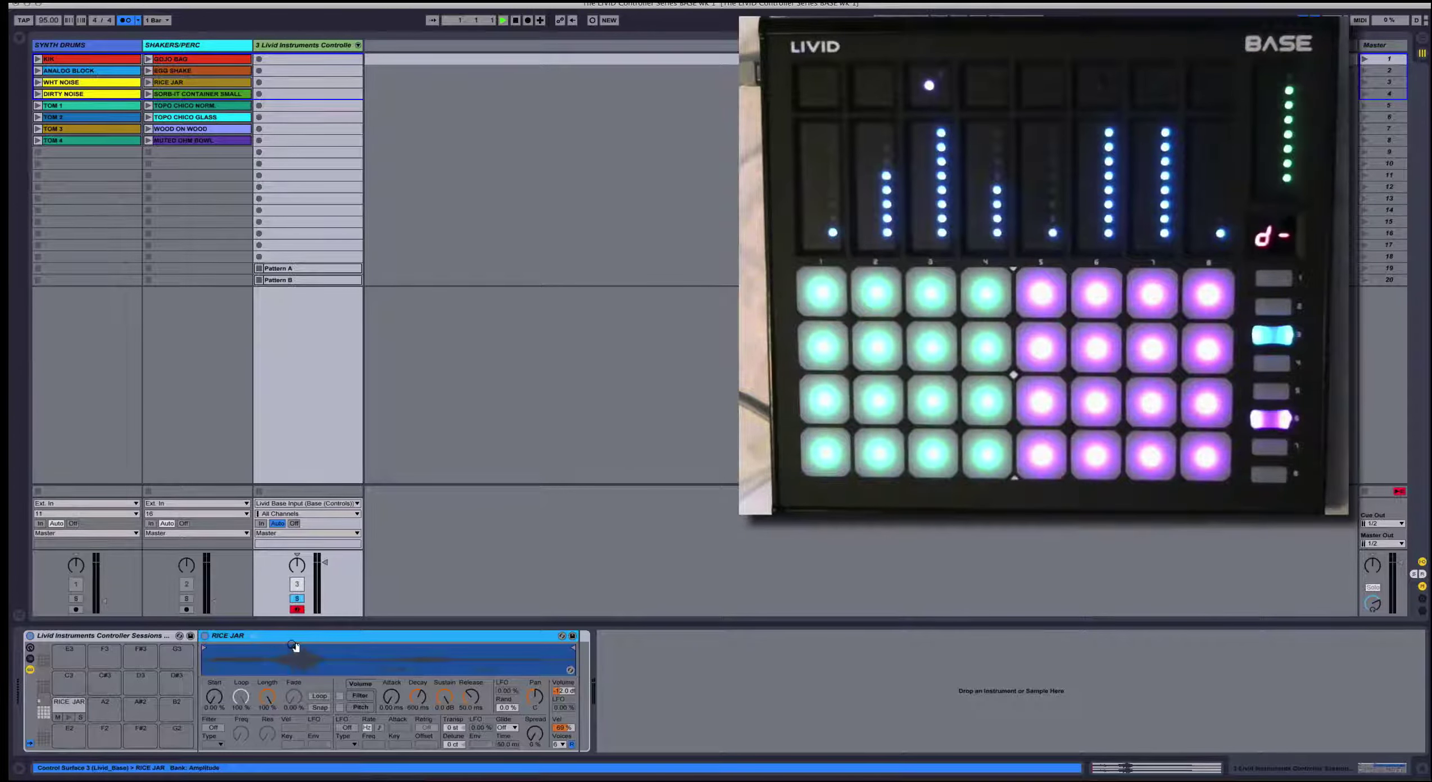
click(263, 645)
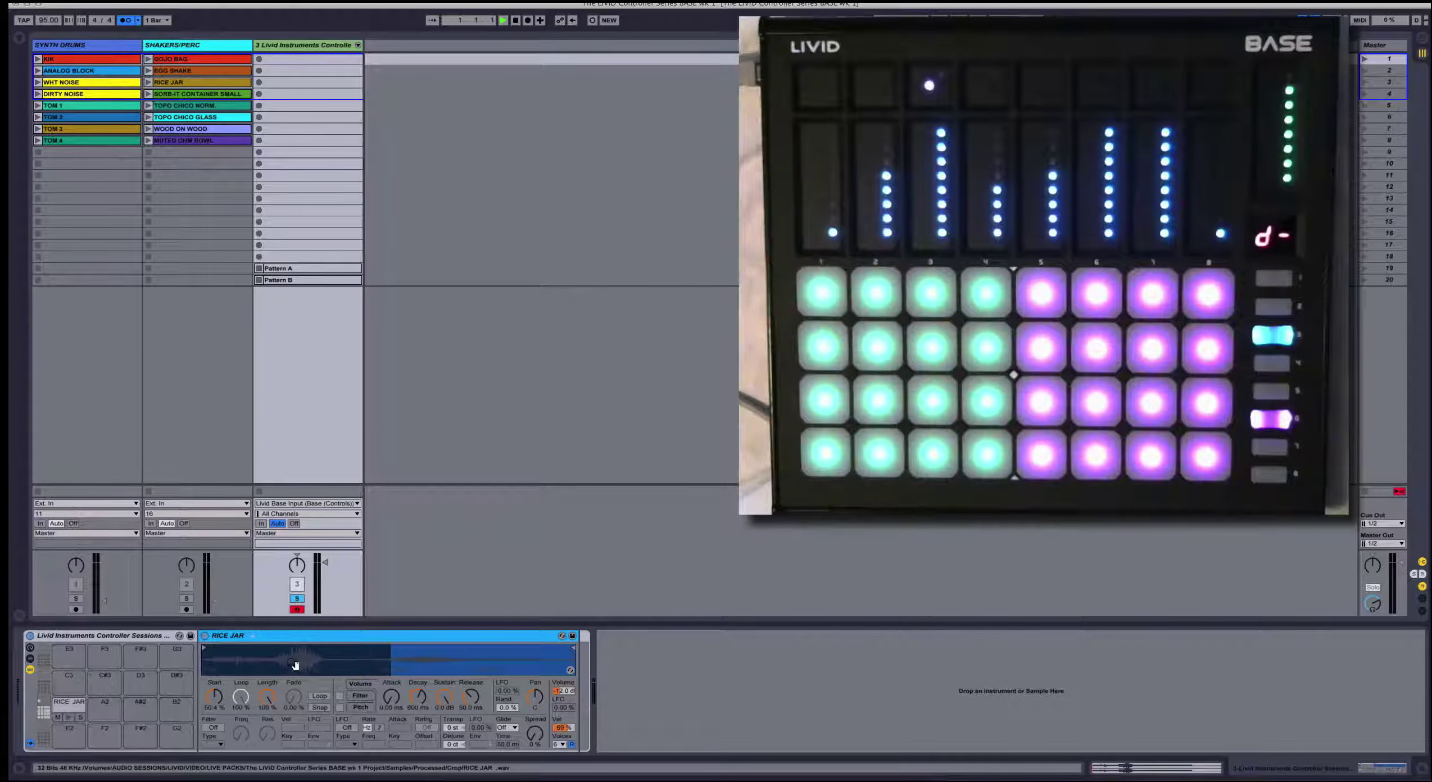
Insert a MIDI clip in the Livid track's first slot and set its length to 4 bars
right_click(314, 65)
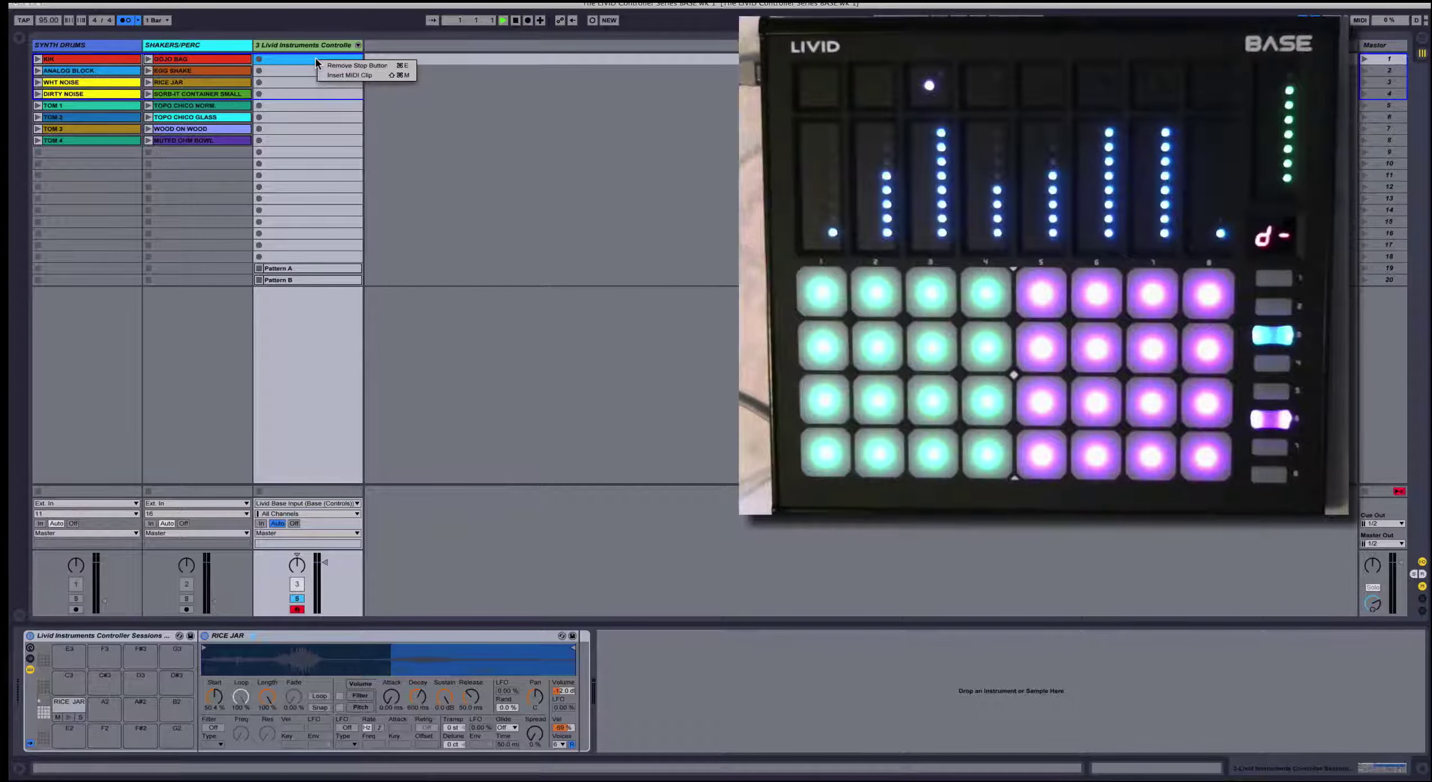
click(343, 76)
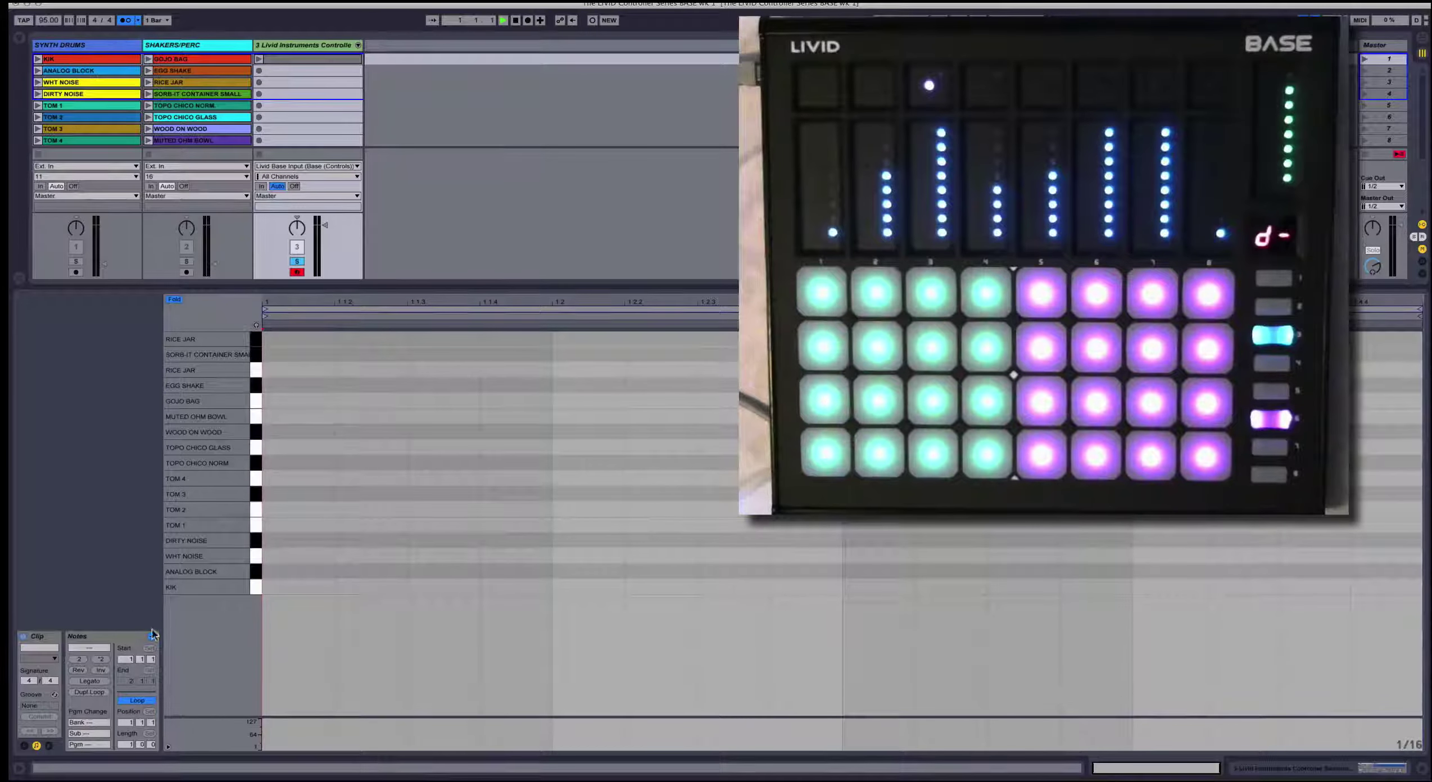
click(128, 745)
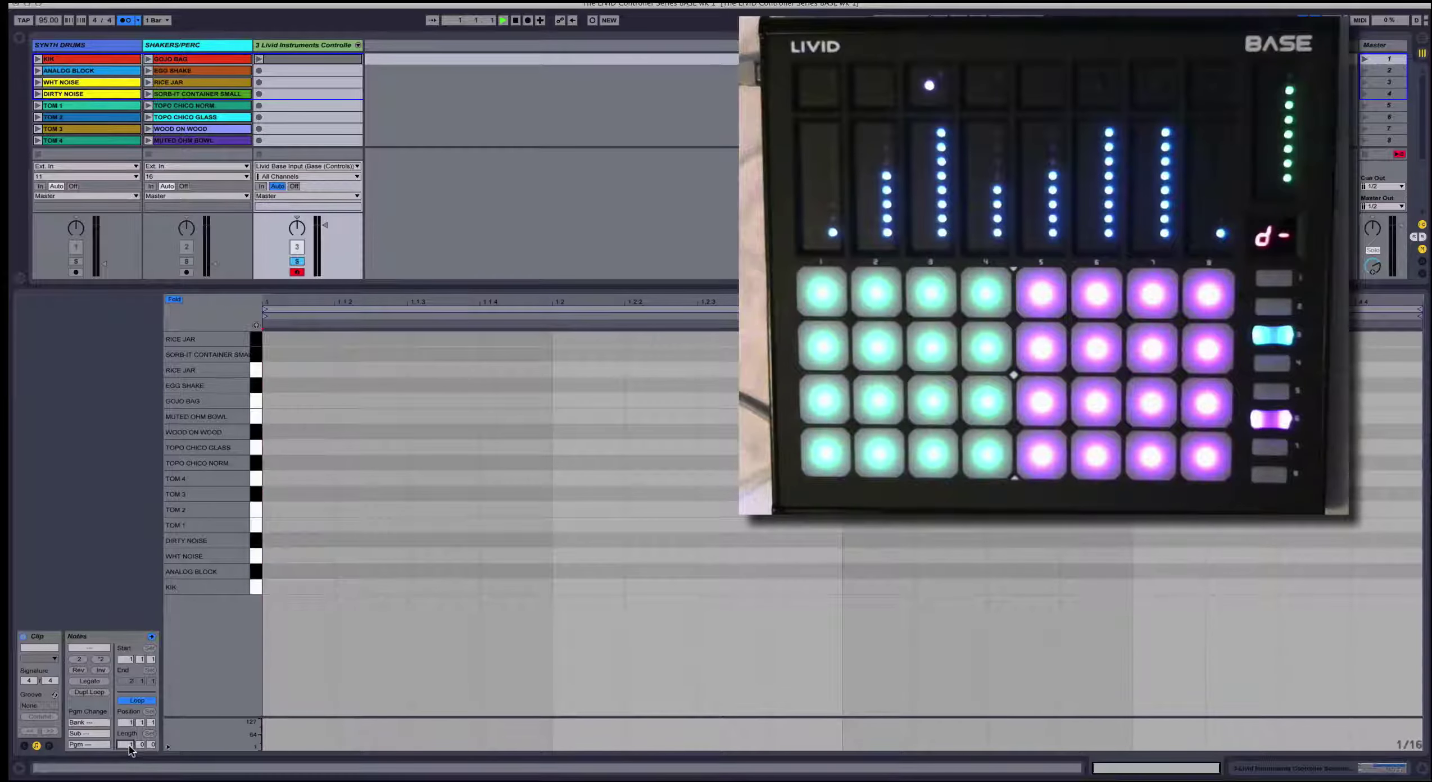
text(4)
key(Return)
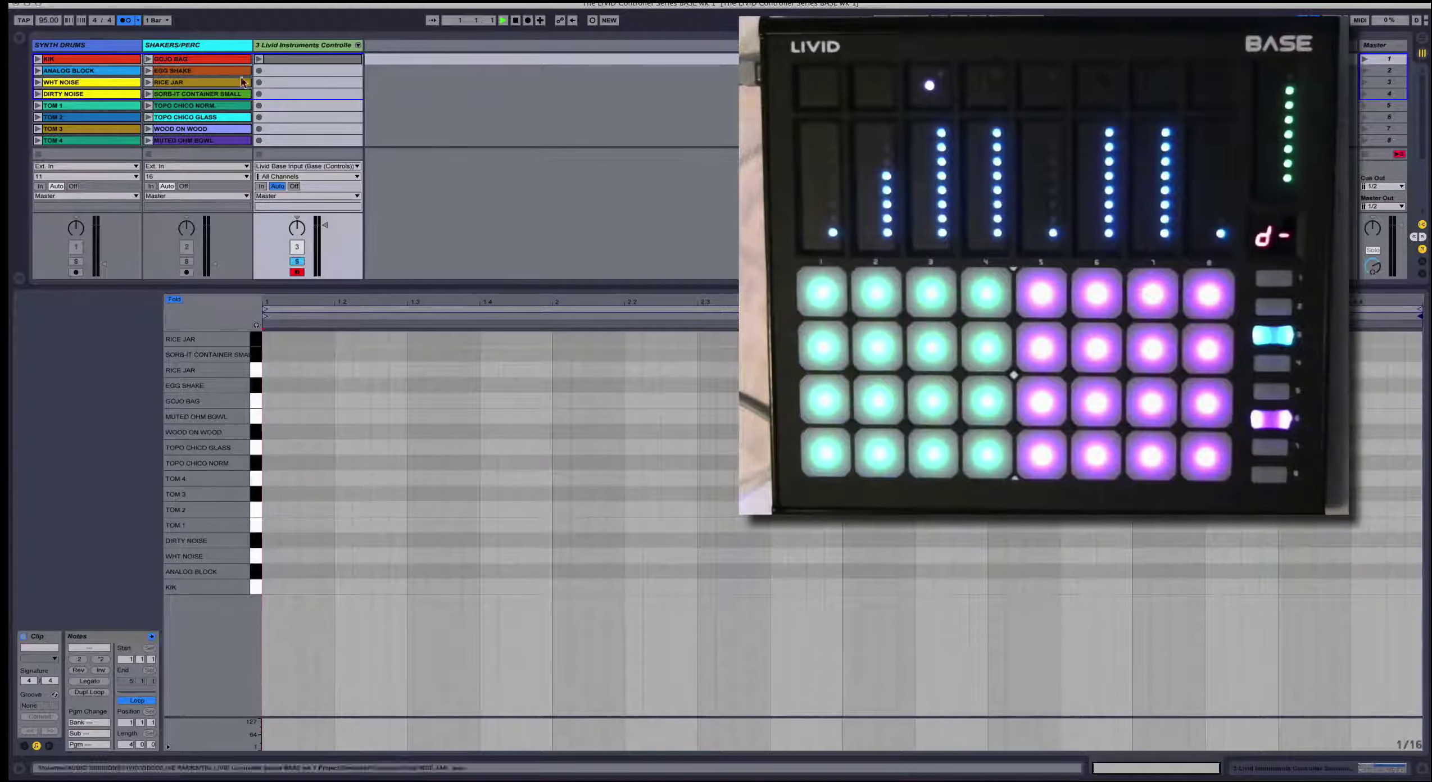
Launch the clip, overdub a WOOD ON WOOD pattern from the Base pads, then disarm overdub
click(259, 59)
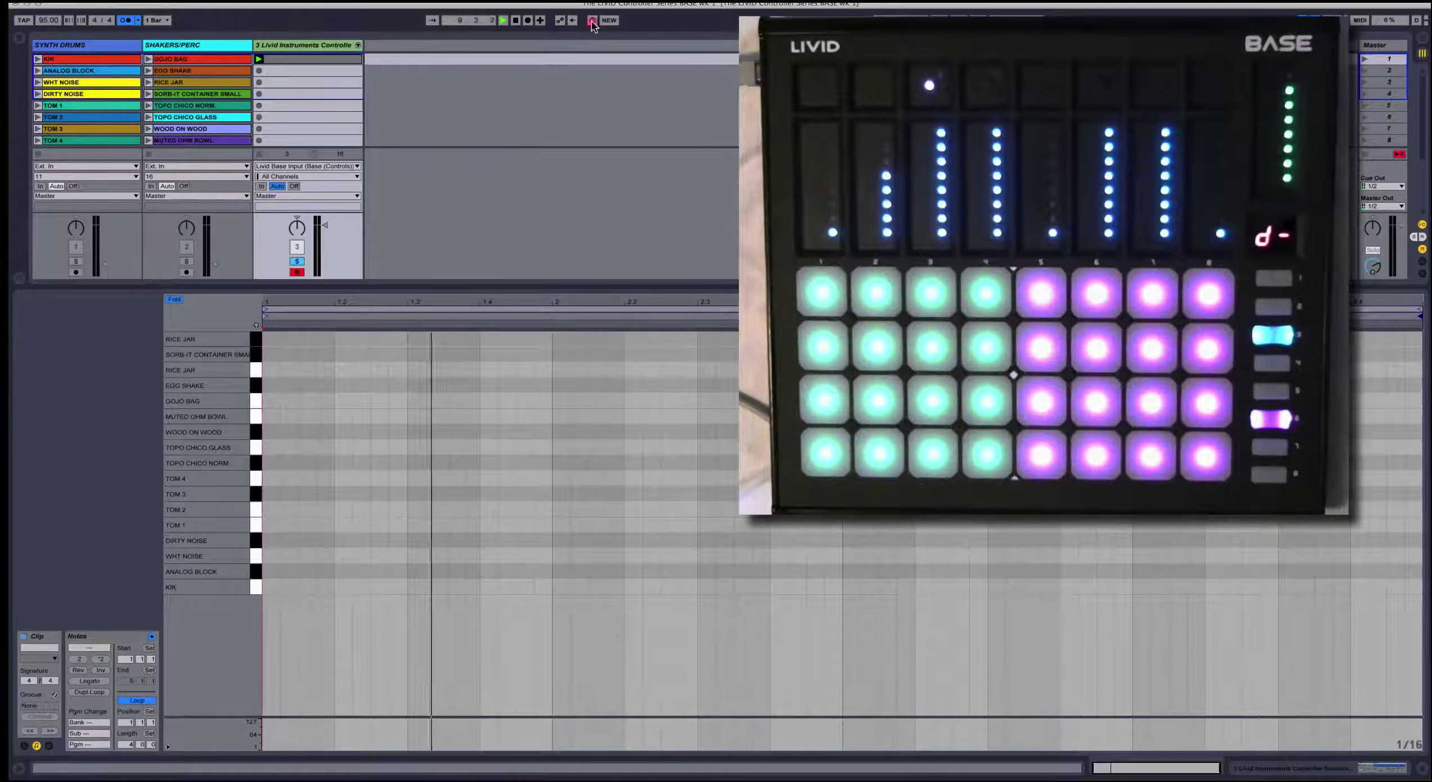
click(592, 22)
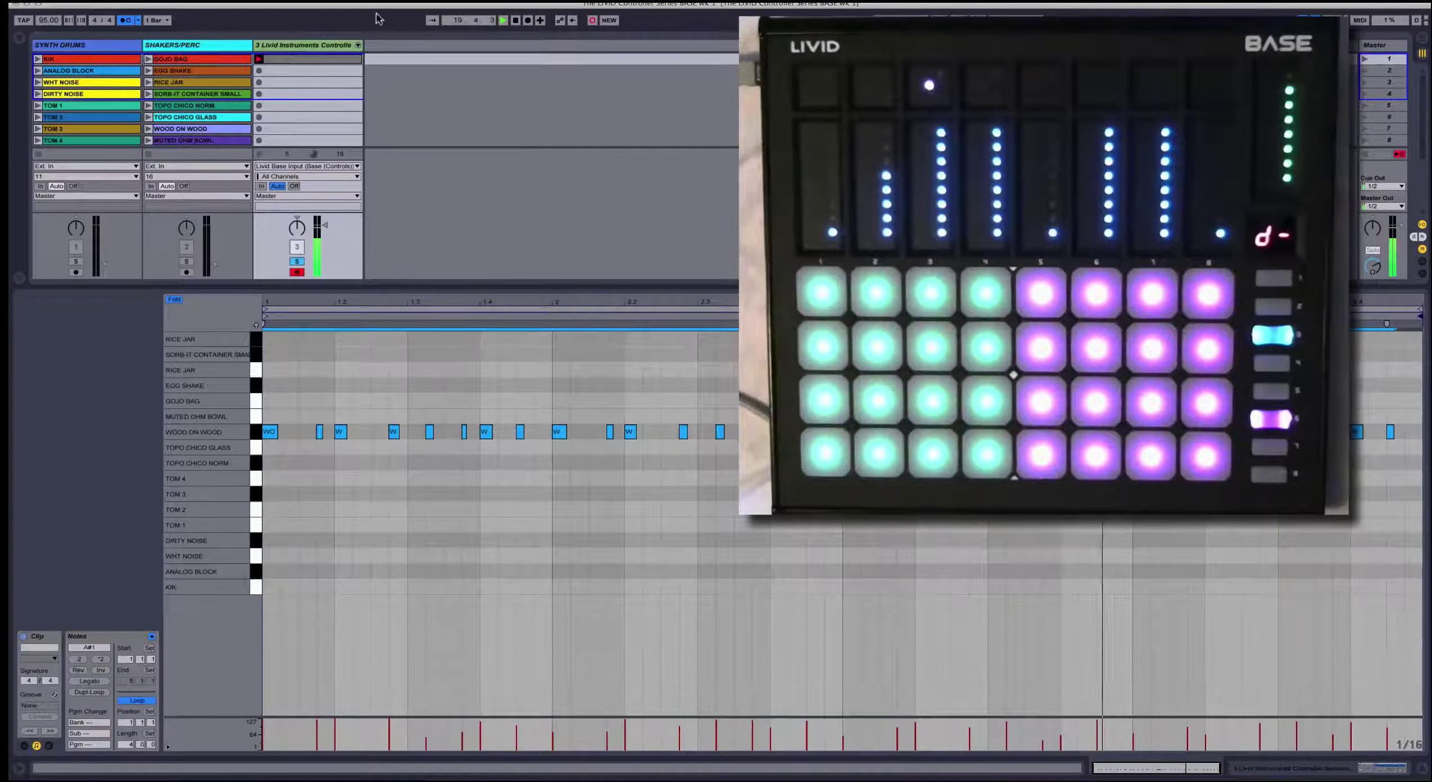
click(594, 23)
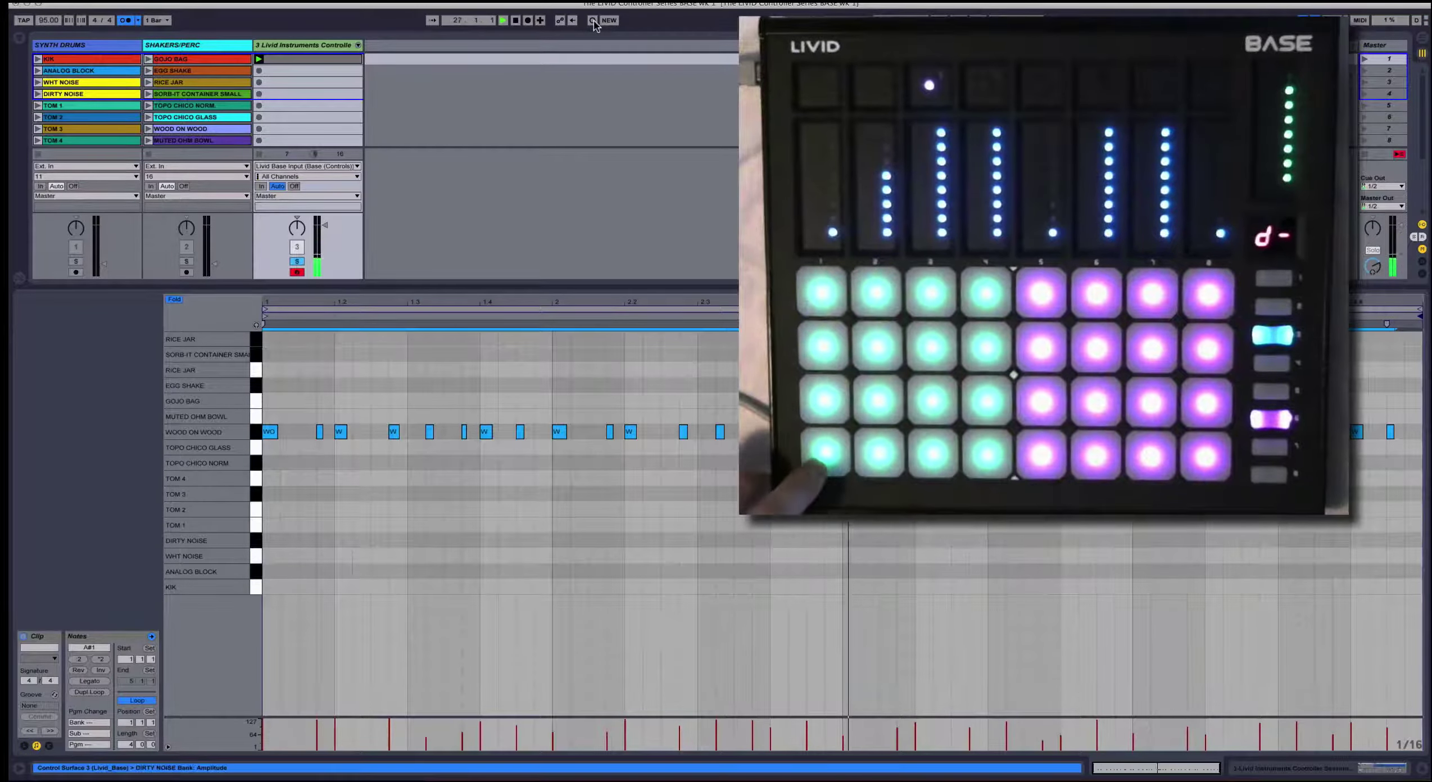
Overdub KIK, DIRTY NOISE, tom and TOPO CHICO GLASS hits, then deselect the recorded notes
click(594, 22)
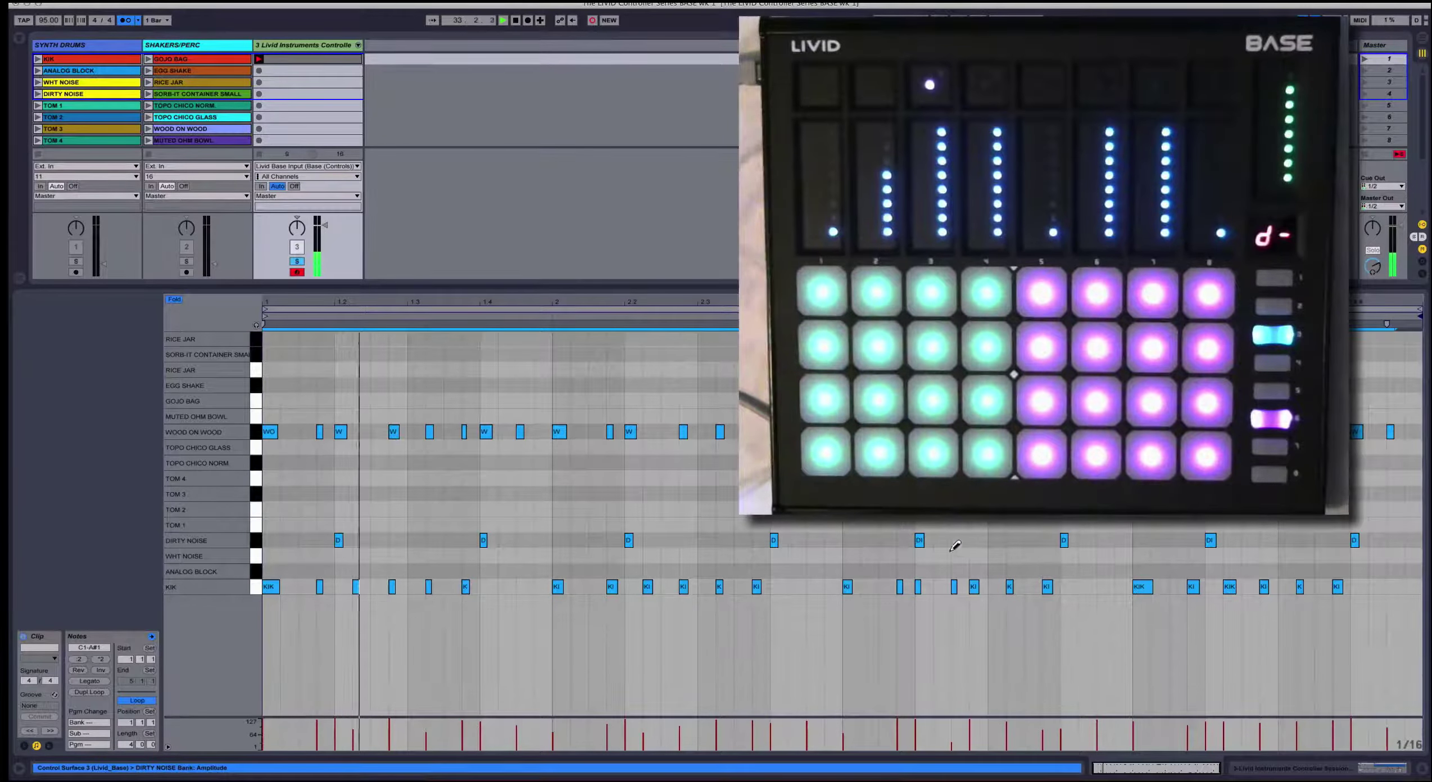
click(901, 595)
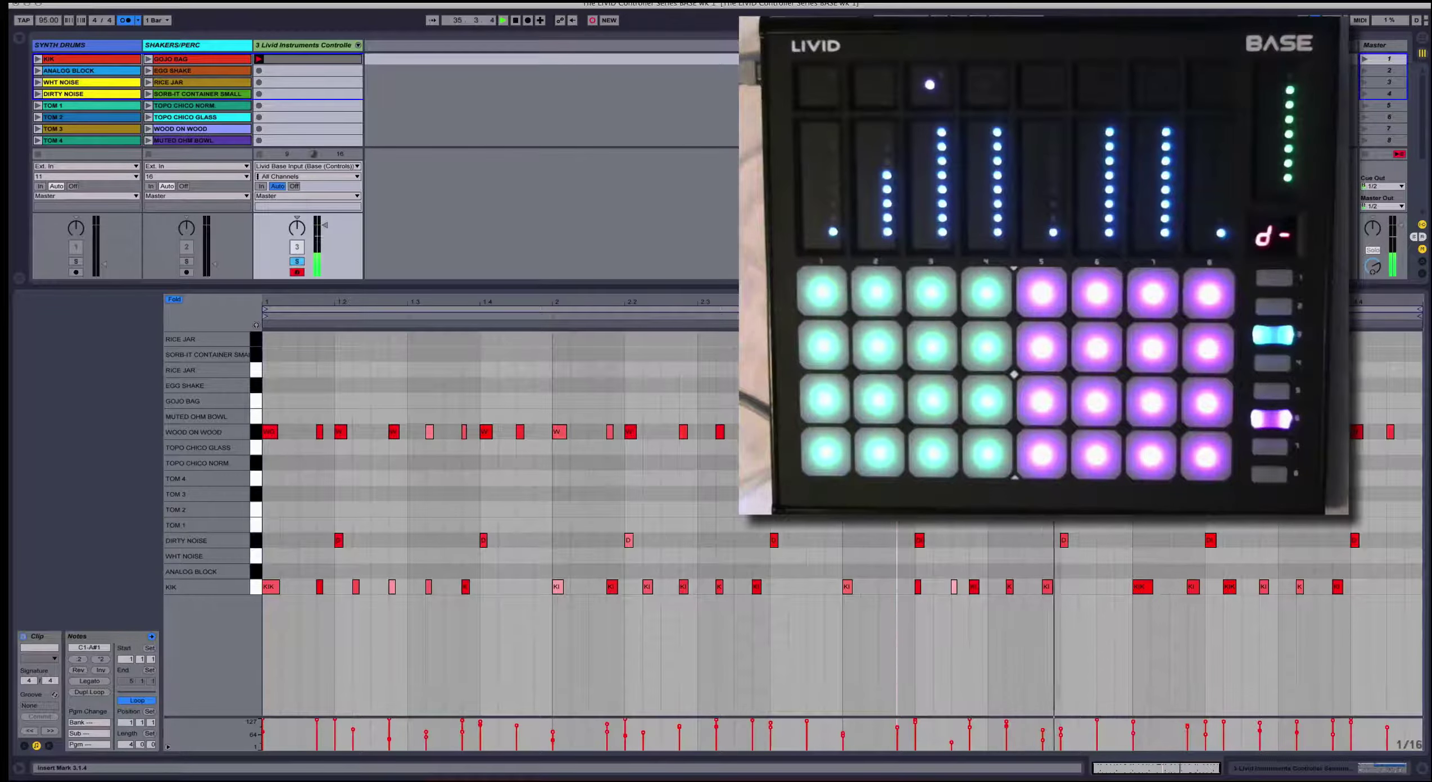